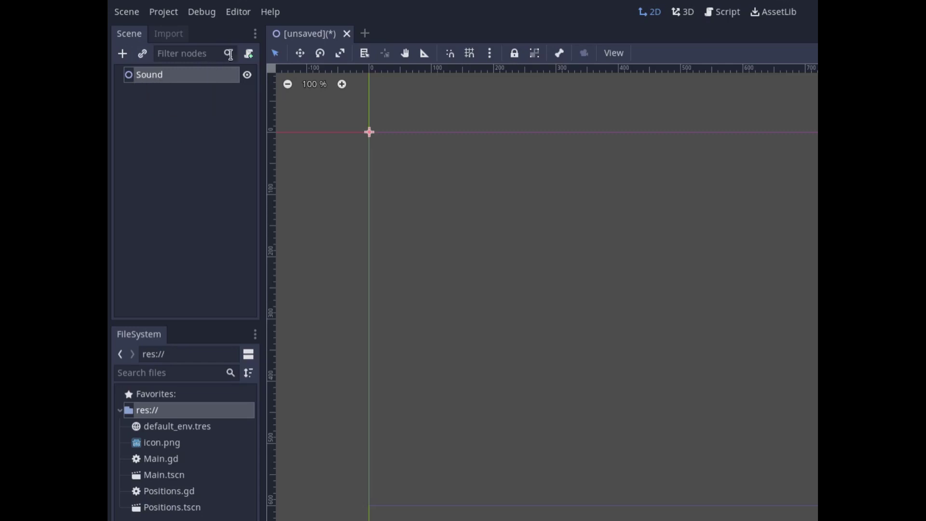
Step: Begin attaching res://Sound.gd to the Sound node and switch its template from Empty to Default
{"action": "left_click", "coordinate": [249, 54]}
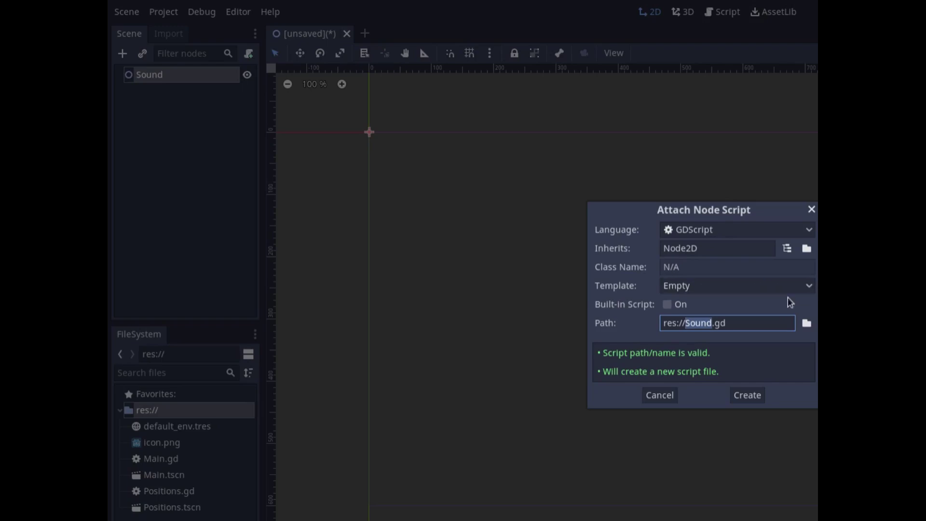
{"action": "left_click", "coordinate": [809, 286]}
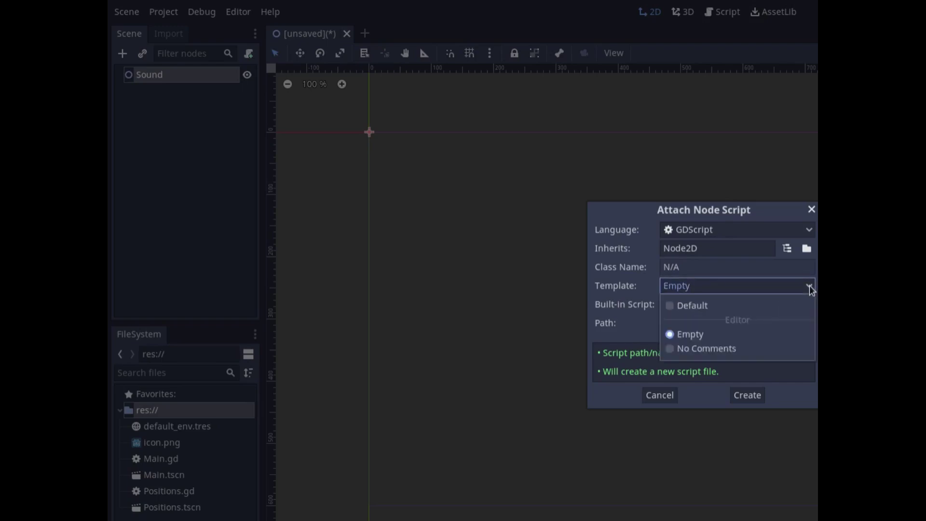
{"action": "left_click", "coordinate": [672, 306]}
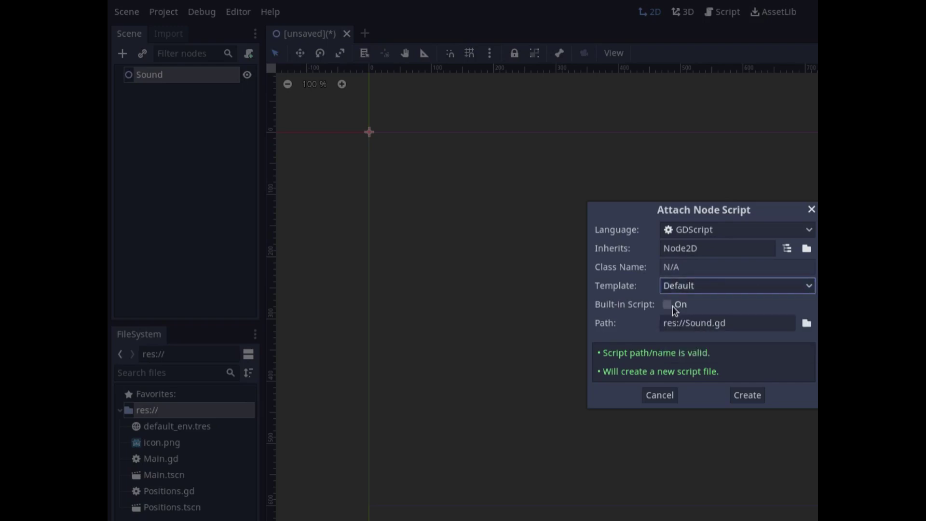
Step: Create Sound.gd and delete its comment lines 3 through 9
{"action": "left_click", "coordinate": [746, 395]}
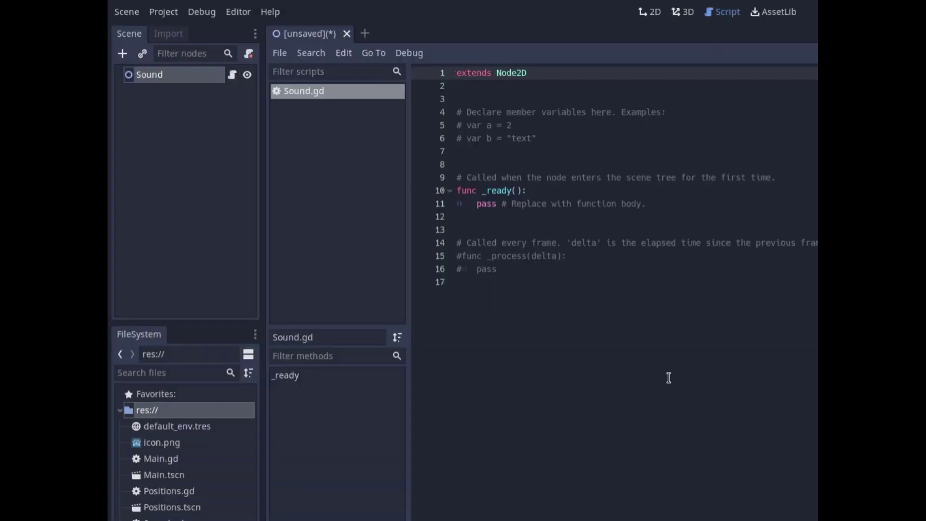
{"action": "left_click_drag", "start_coordinate": [517, 268], "coordinate": [449, 249]}
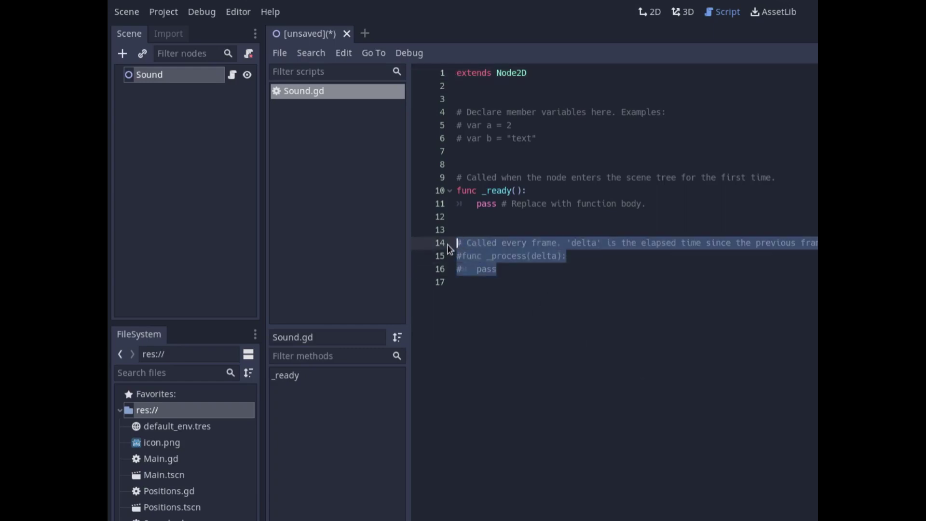
{"action": "left_click_drag", "start_coordinate": [649, 204], "coordinate": [462, 178]}
{"action": "left_click_drag", "start_coordinate": [536, 139], "coordinate": [430, 116]}
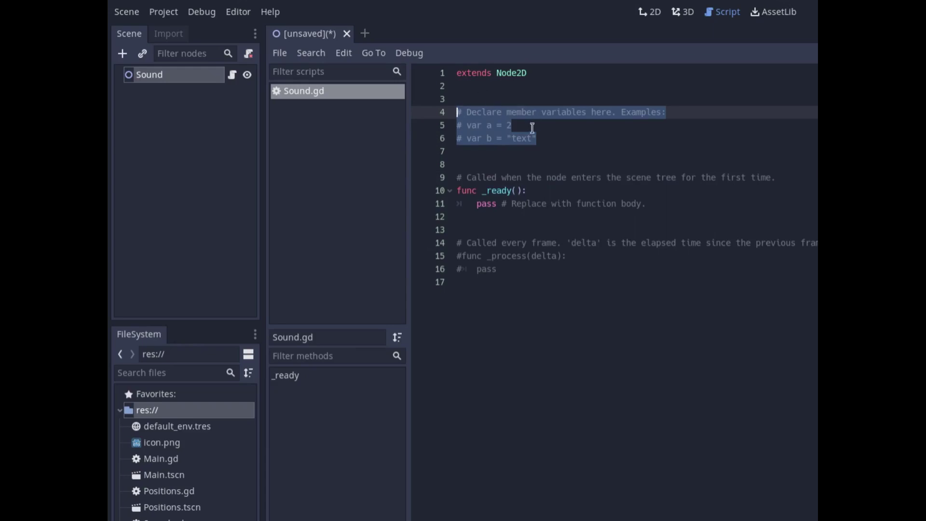
{"action": "left_click", "coordinate": [498, 88]}
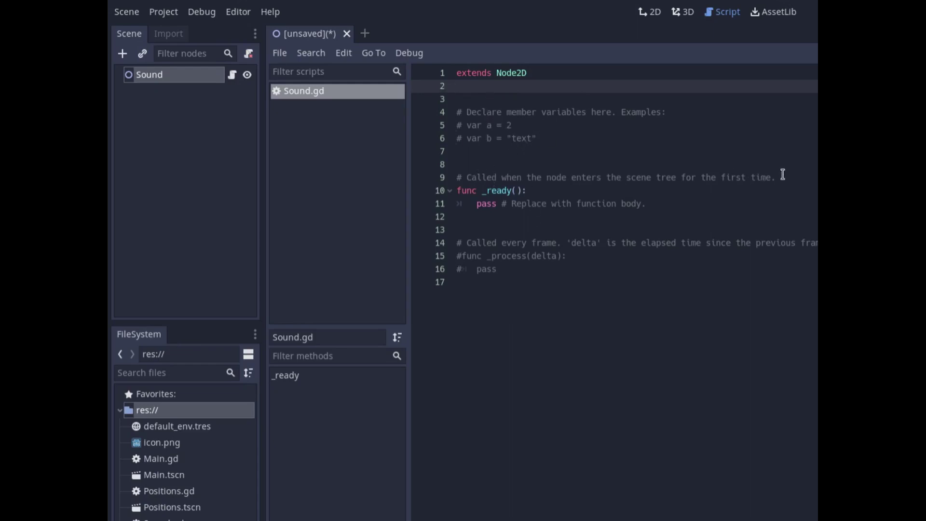
{"action": "left_click_drag", "start_coordinate": [782, 175], "coordinate": [428, 95]}
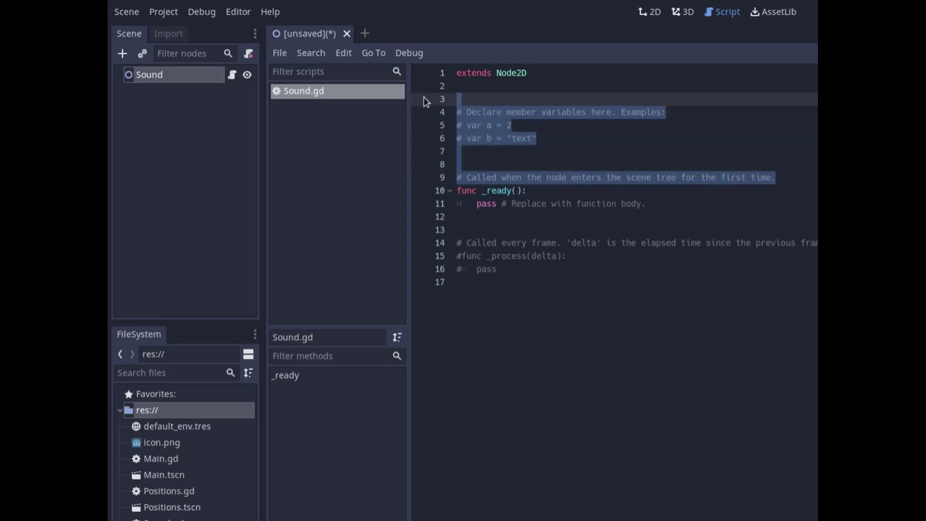
{"action": "key", "text": "BackSpace"}
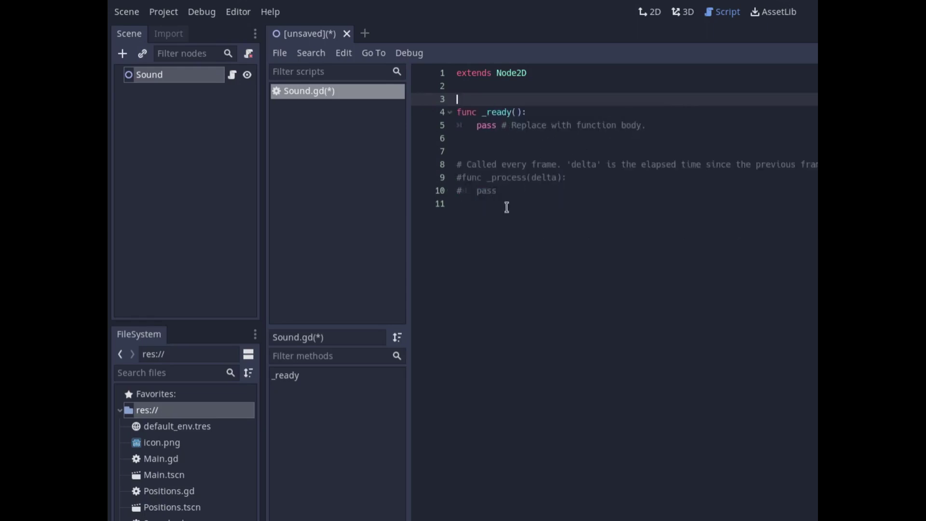
Step: Delete the _process function and its comment, then detach the script from Sound
{"action": "left_click", "coordinate": [461, 178]}
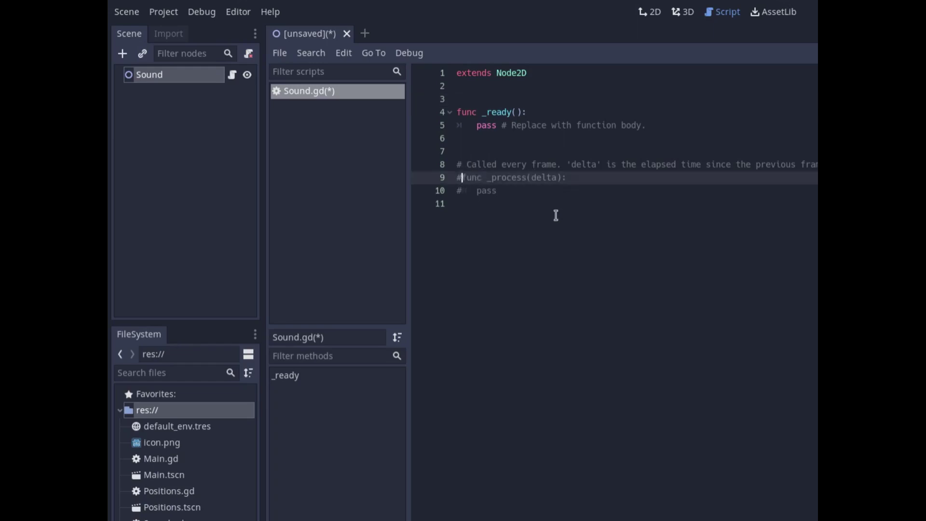
{"action": "key", "text": "BackSpace"}
{"action": "left_click_drag", "start_coordinate": [538, 191], "coordinate": [447, 147]}
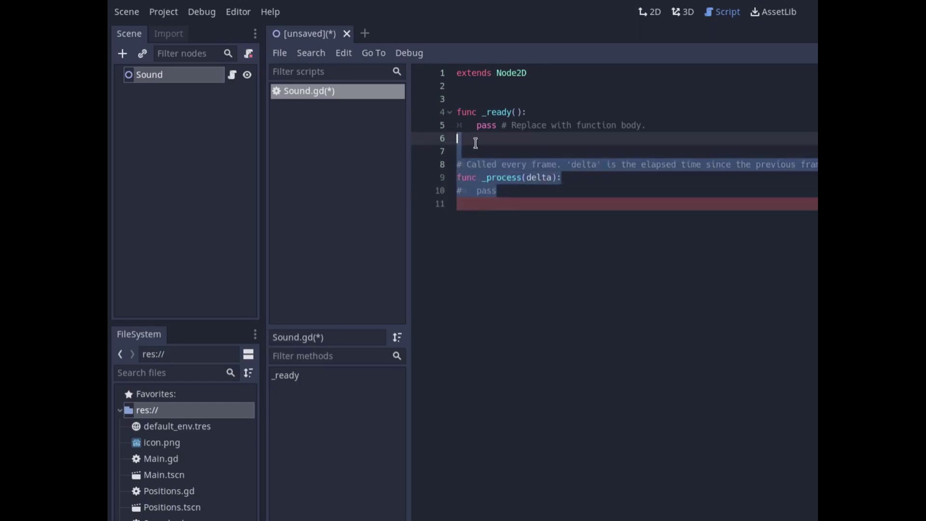
{"action": "key", "text": "BackSpace"}
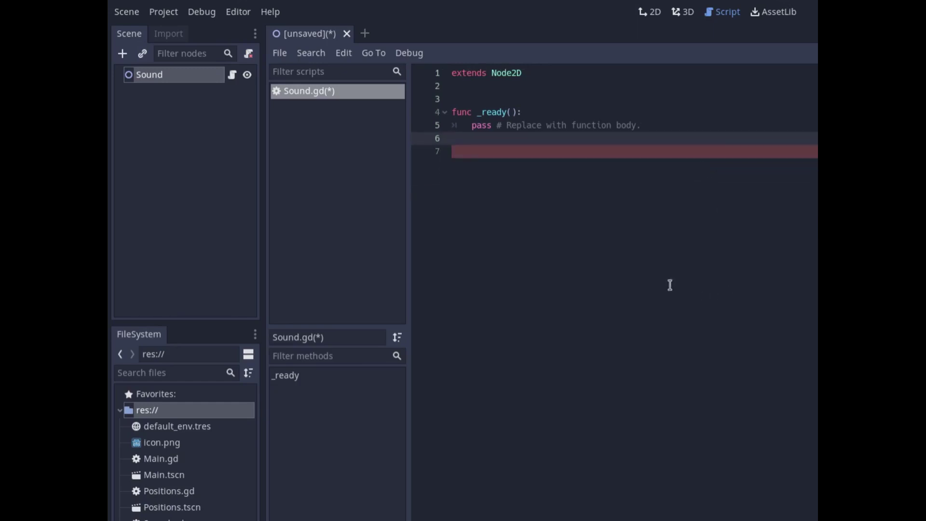
{"action": "left_click", "coordinate": [602, 235]}
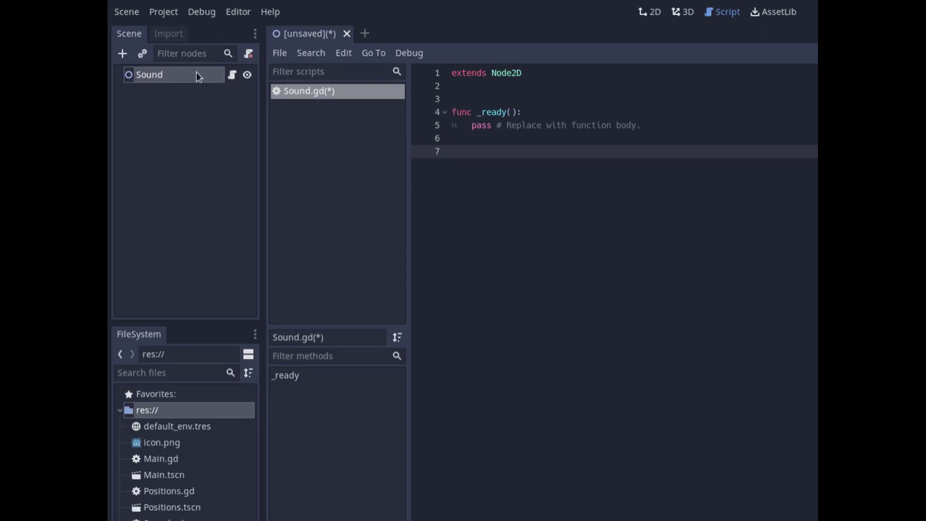
{"action": "left_click", "coordinate": [250, 53]}
Step: Close the Sound.gd script in the editor without saving its changes
{"action": "right_click", "coordinate": [341, 93]}
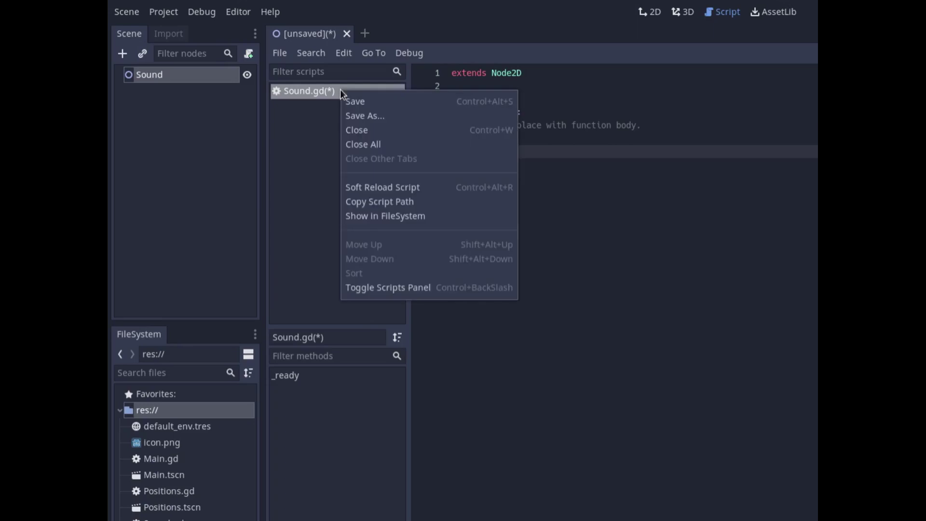
{"action": "left_click", "coordinate": [369, 129]}
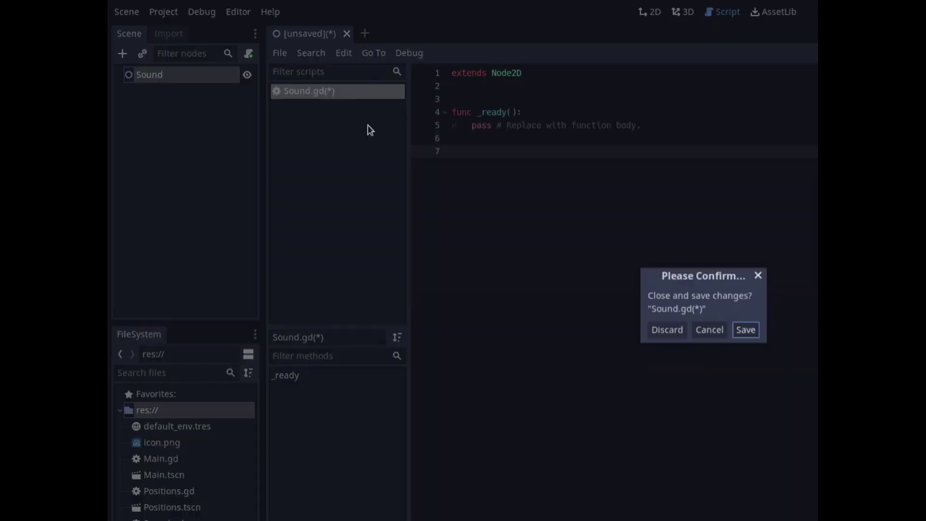
{"action": "left_click", "coordinate": [667, 330]}
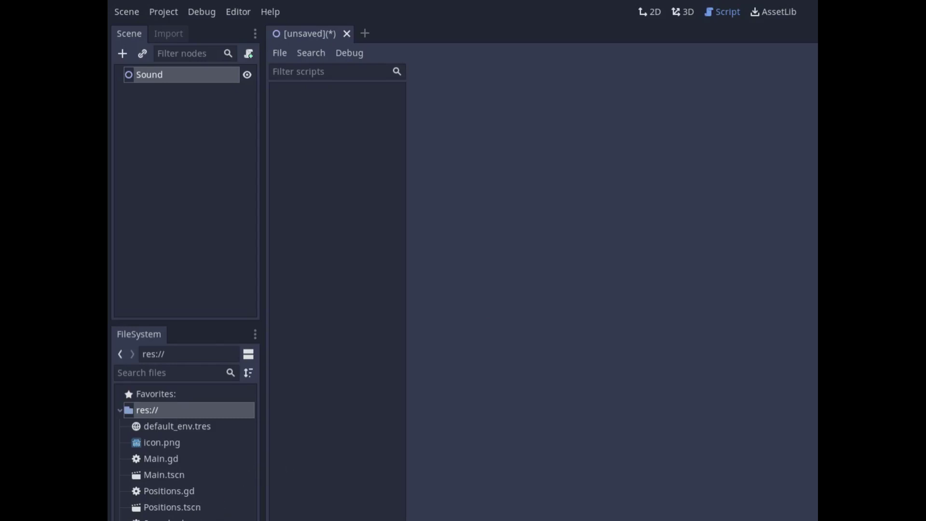
Step: Delete the Sound.gd file from the project's FileSystem
{"action": "left_click", "coordinate": [164, 519]}
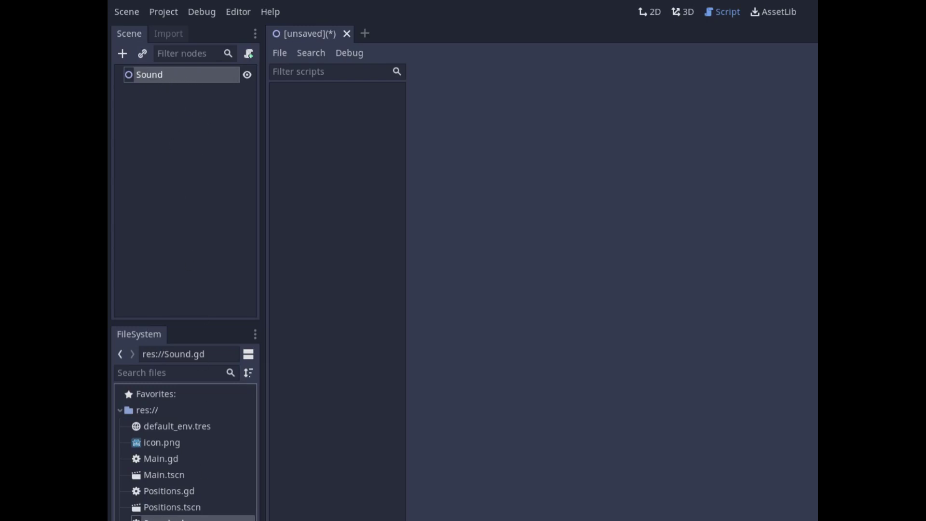
{"action": "right_click", "coordinate": [167, 519]}
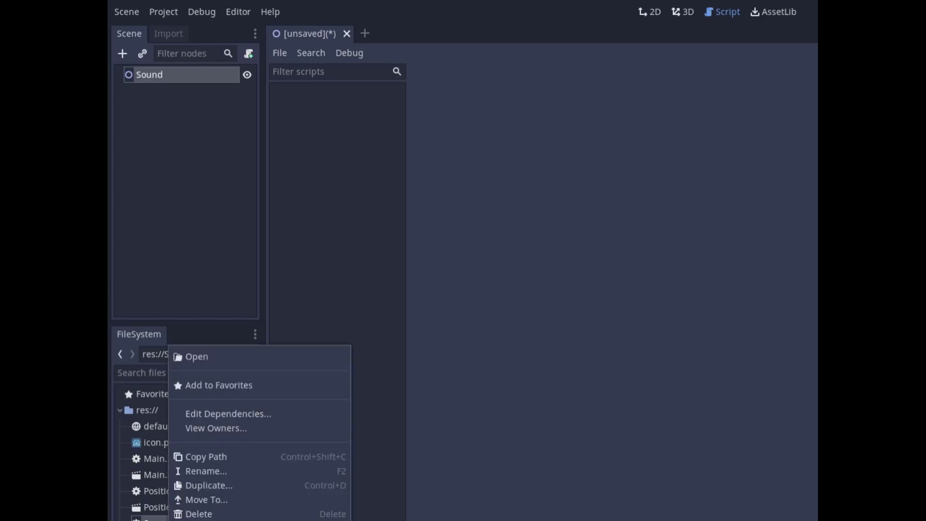
{"action": "left_click", "coordinate": [195, 515]}
{"action": "key", "text": "Return"}
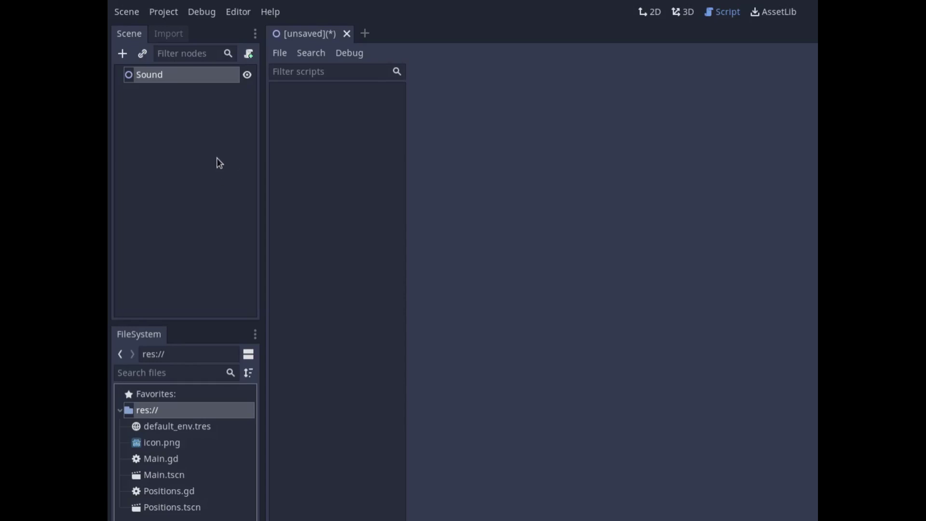
Step: Attach a new Sound.gd to the Sound node using the No Comments template
{"action": "left_click", "coordinate": [249, 54]}
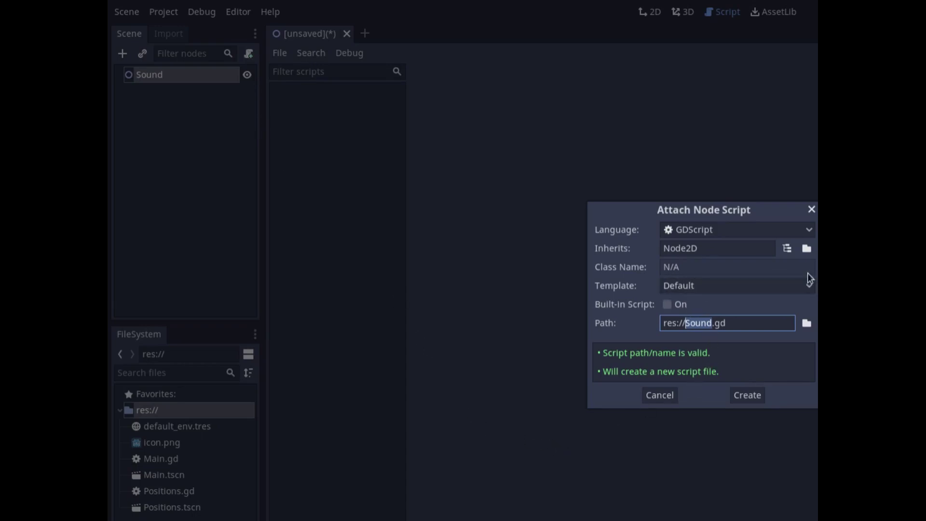
{"action": "left_click", "coordinate": [808, 286]}
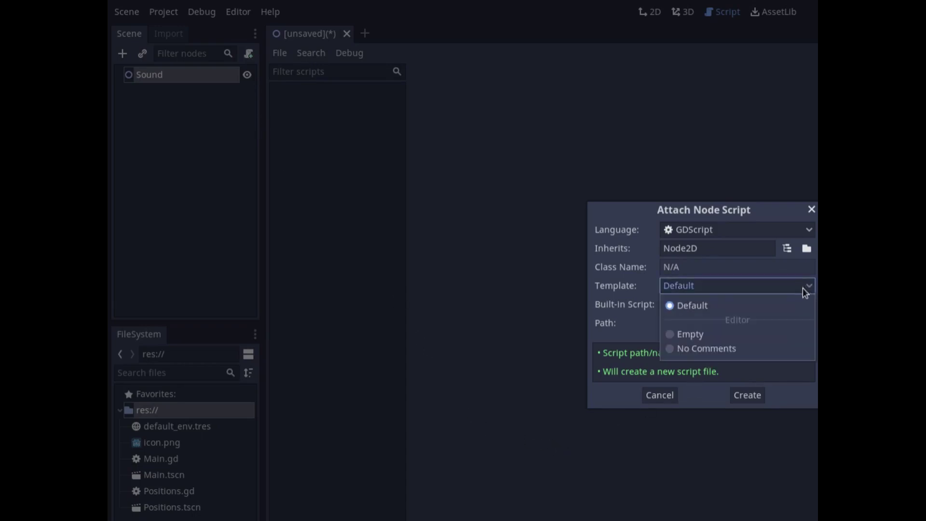
{"action": "left_click", "coordinate": [672, 348]}
{"action": "left_click", "coordinate": [747, 395]}
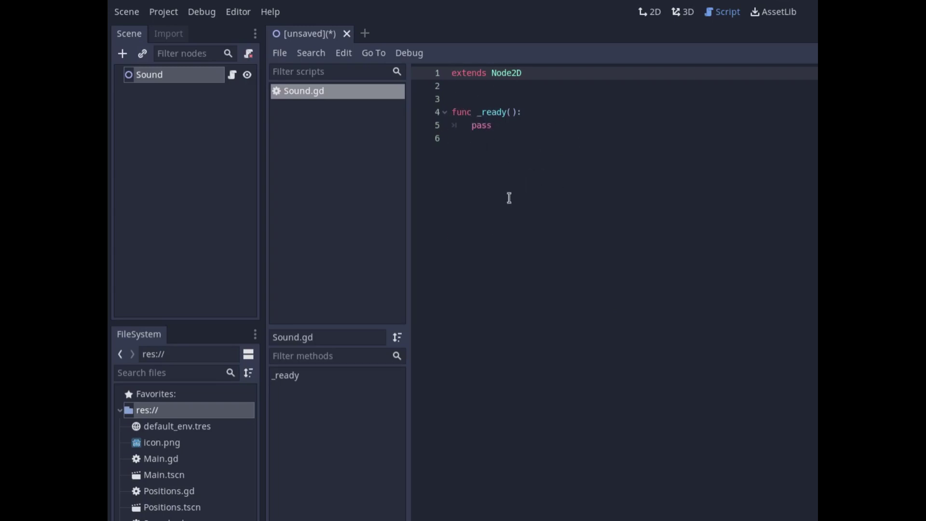
Step: Replace pass in _ready on line 5 with var a = 10
{"action": "double_click", "coordinate": [478, 126]}
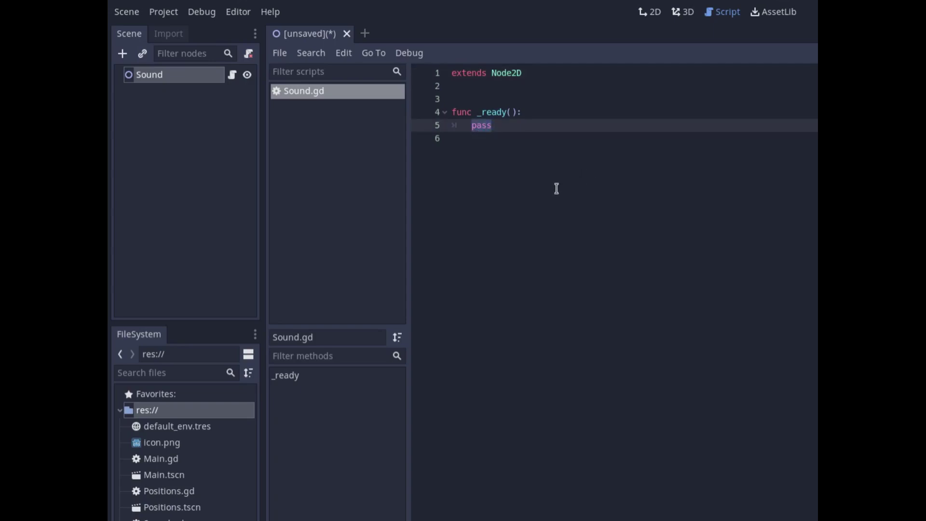
{"action": "type", "text": "var a = 10"}
{"action": "key", "text": "Return"}
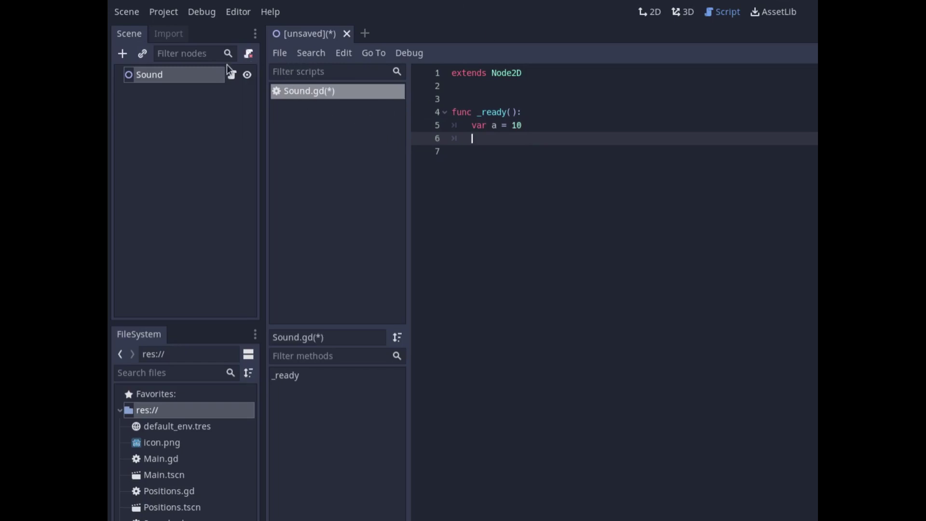
Step: Create a new 2D scene, rename its root node to heck, and attach a No Comments heck.gd
{"action": "left_click", "coordinate": [365, 34]}
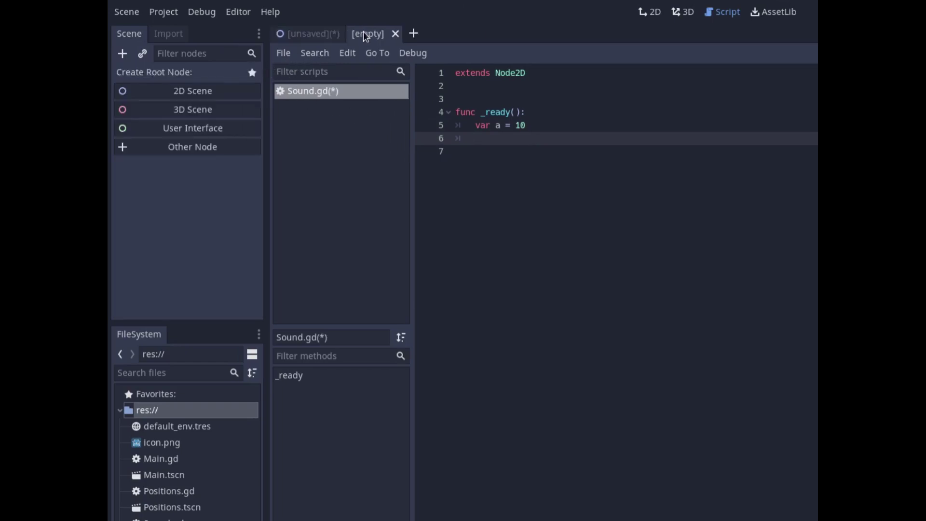
{"action": "left_click", "coordinate": [191, 93]}
{"action": "double_click", "coordinate": [172, 73]}
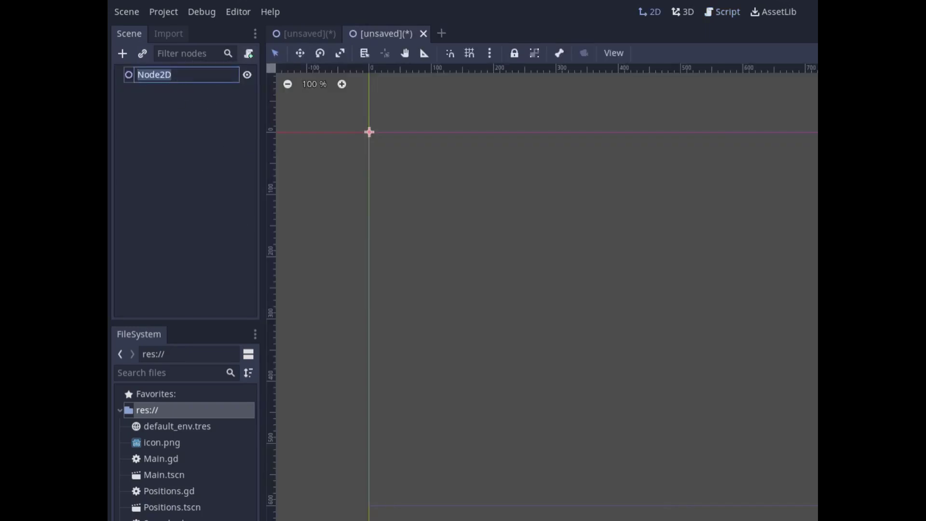
{"action": "type", "text": "heck"}
{"action": "key", "text": "Return"}
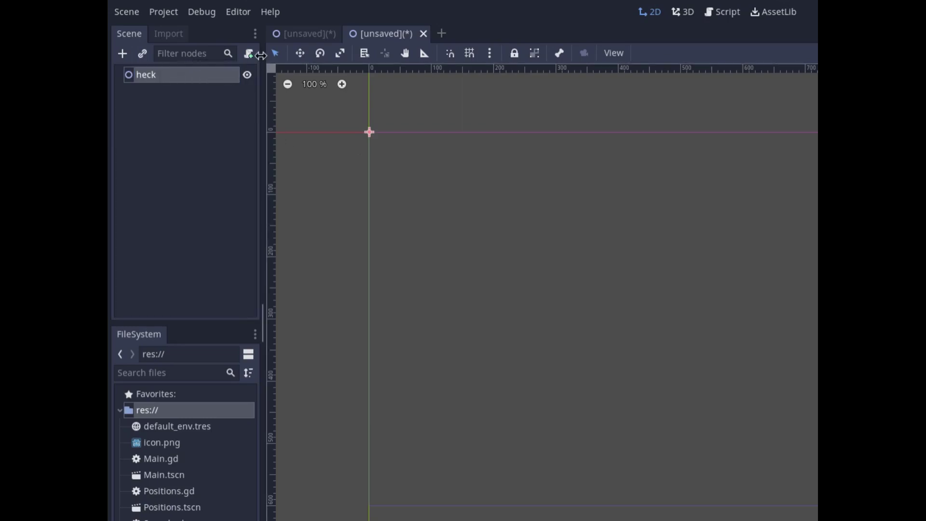
{"action": "left_click", "coordinate": [250, 53]}
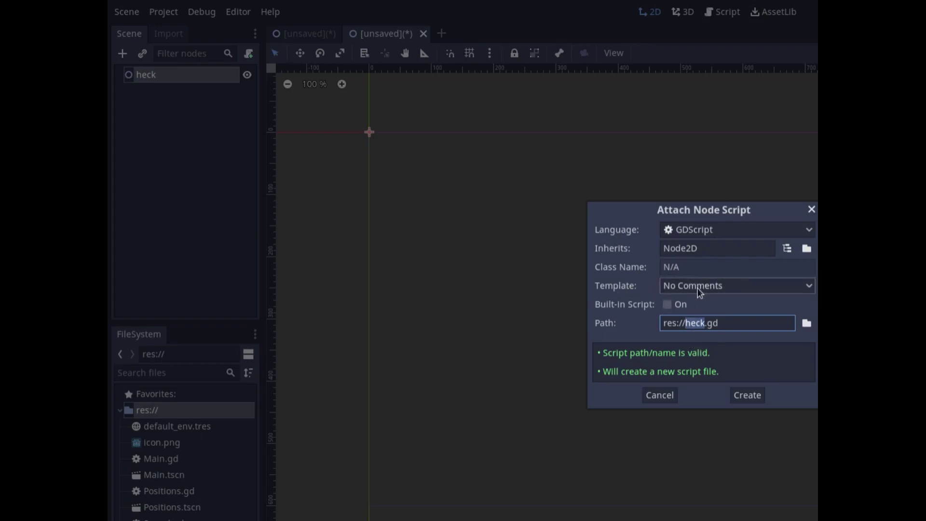
{"action": "left_click", "coordinate": [749, 395]}
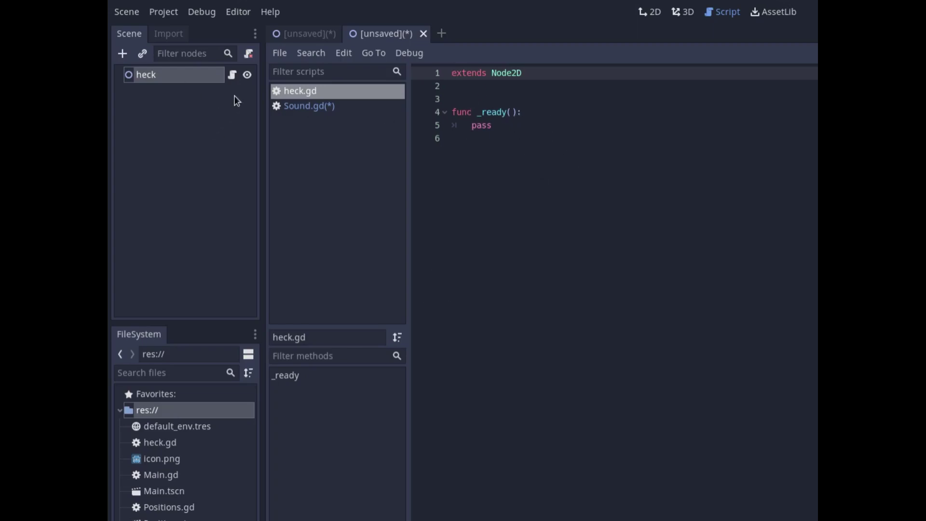
Step: Detach the script from heck and close heck.gd in the script list
{"action": "left_click", "coordinate": [249, 54]}
{"action": "right_click", "coordinate": [375, 88]}
{"action": "left_click", "coordinate": [397, 131]}
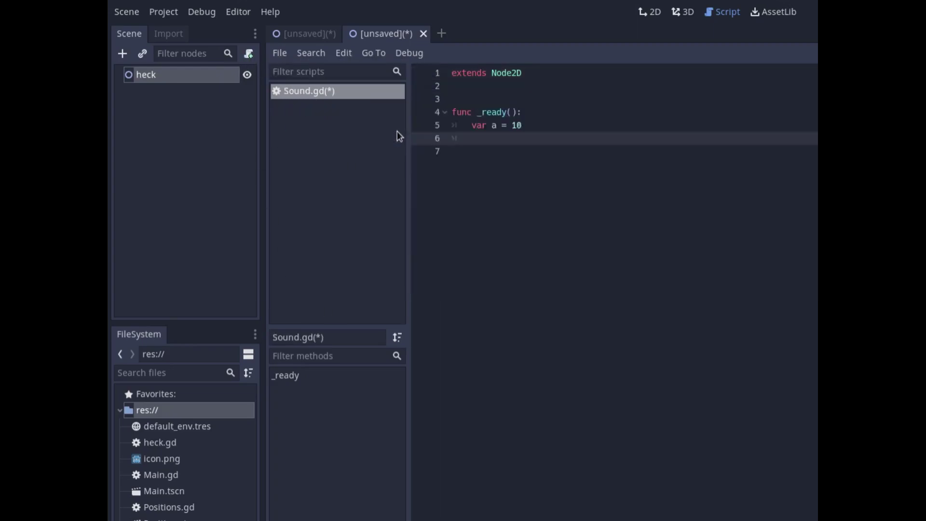
{"action": "left_click", "coordinate": [173, 74]}
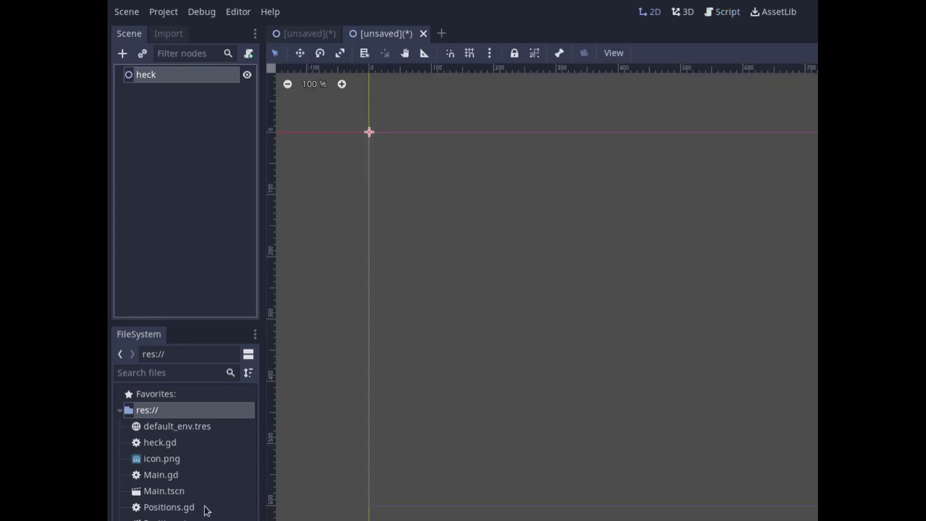
Step: Attach a fresh heck.gd to heck using the Empty template
{"action": "left_click", "coordinate": [249, 54]}
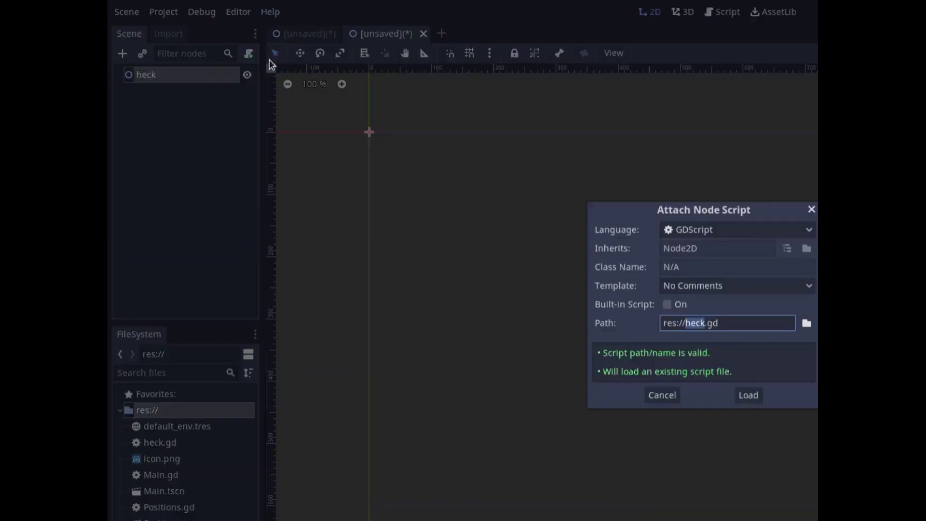
{"action": "left_click", "coordinate": [809, 284]}
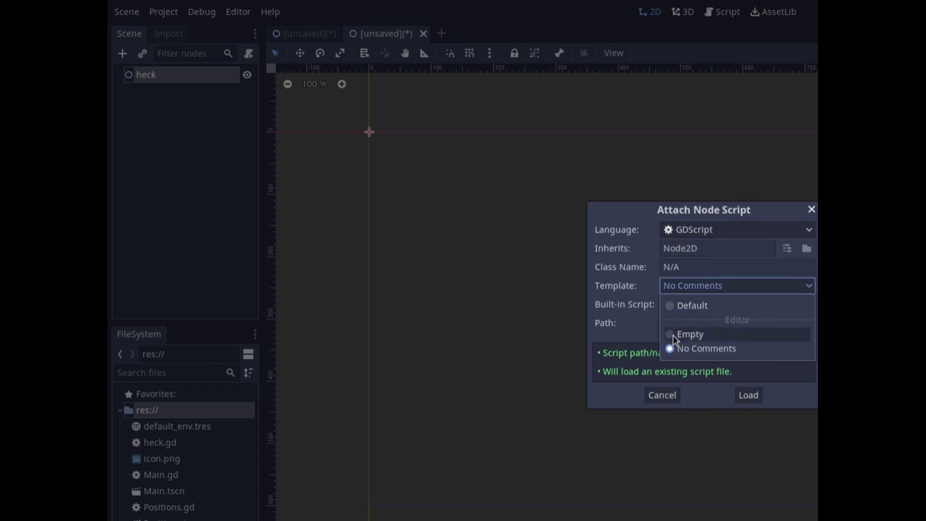
{"action": "left_click", "coordinate": [689, 335]}
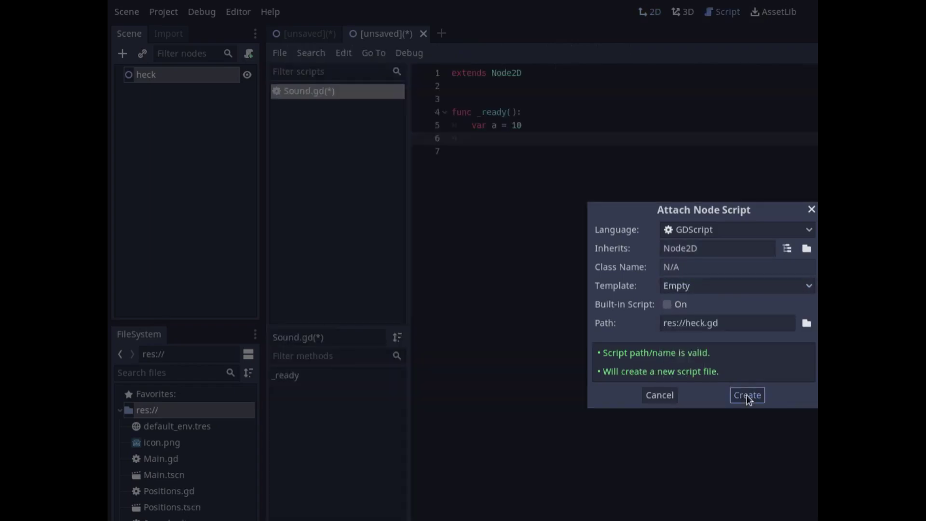
{"action": "left_click", "coordinate": [747, 395]}
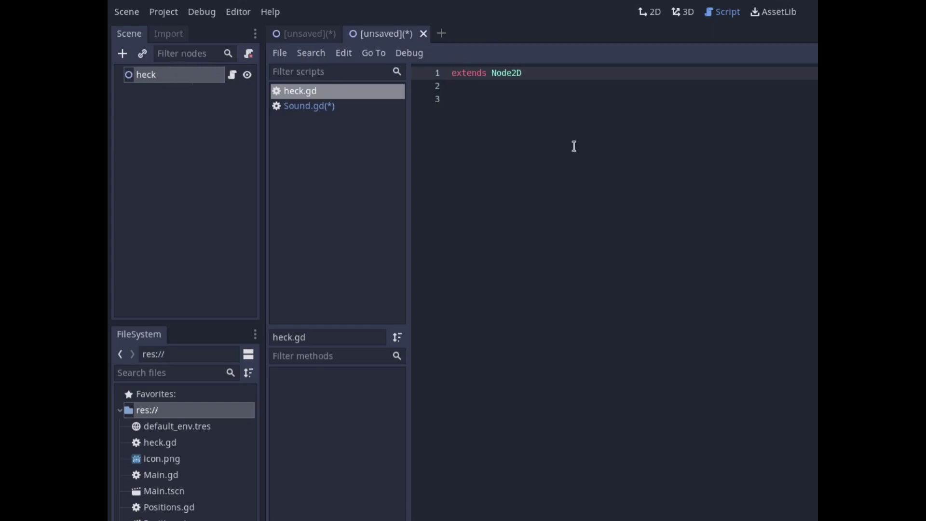
{"action": "left_click", "coordinate": [498, 87]}
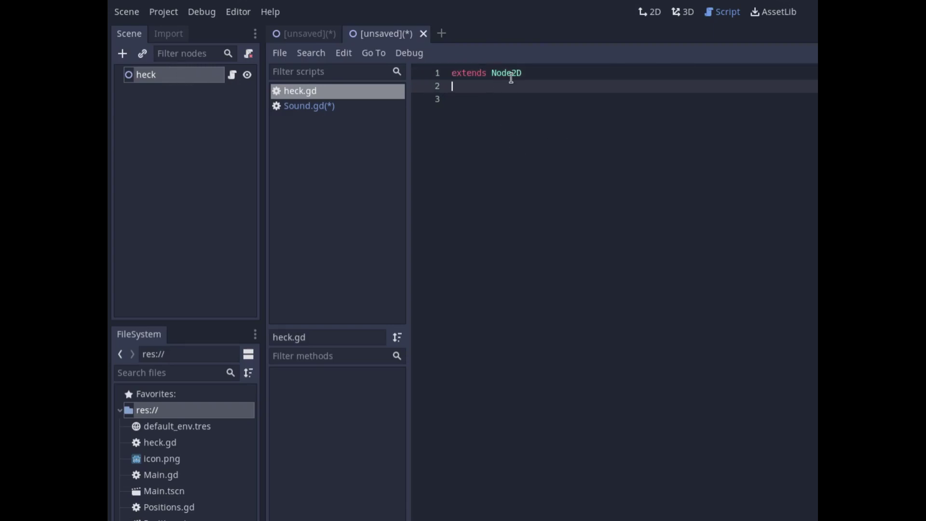